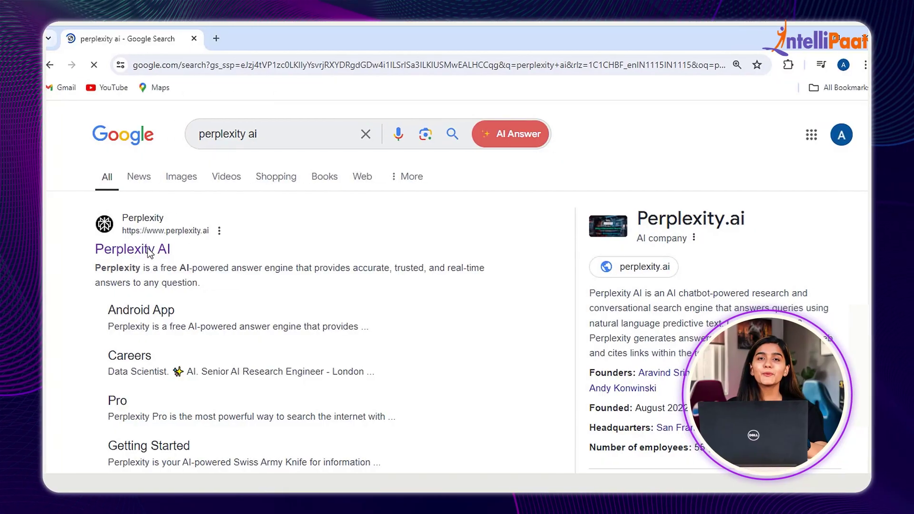
- Open the Perplexity AI website from the Google results for 'perplexity ai'
left_click(147, 251)
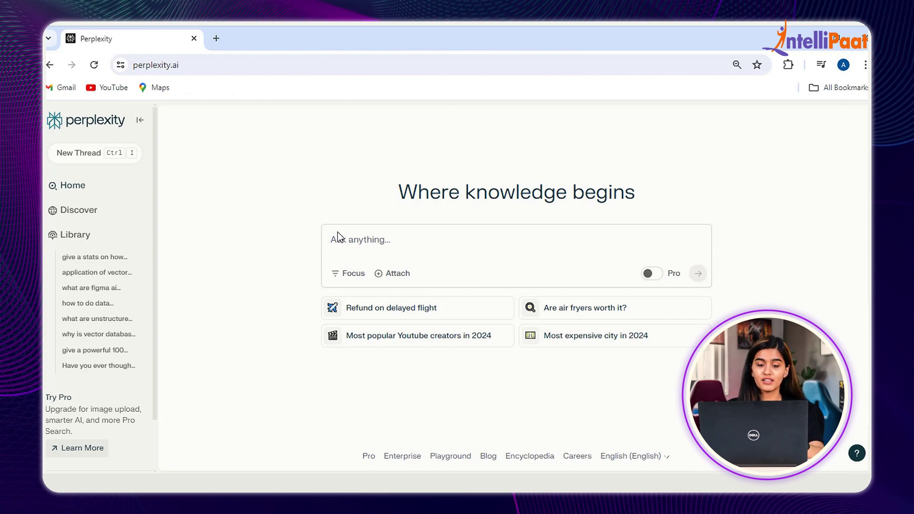
- Show the source focus choices: All, Academic, Writing, Math, Video and Social
left_click(351, 282)
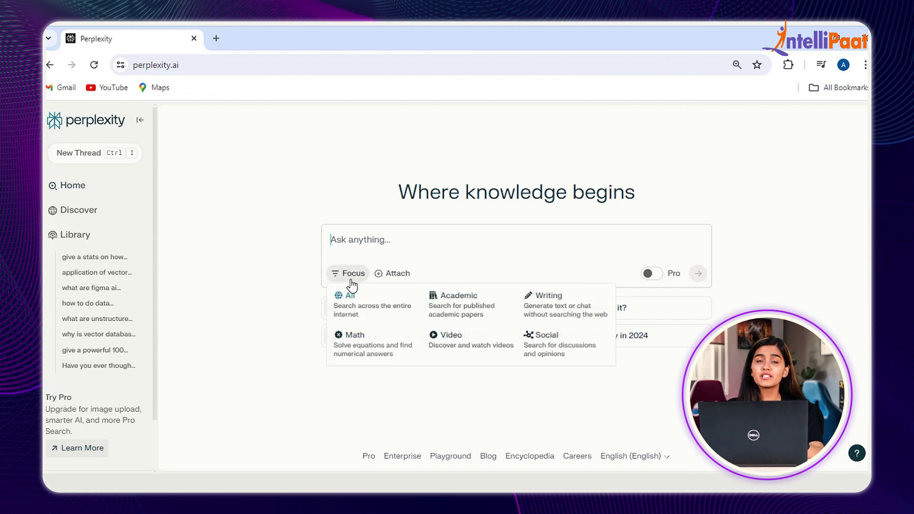
- Open the file-attach picker and close it without attaching a document
left_click(388, 281)
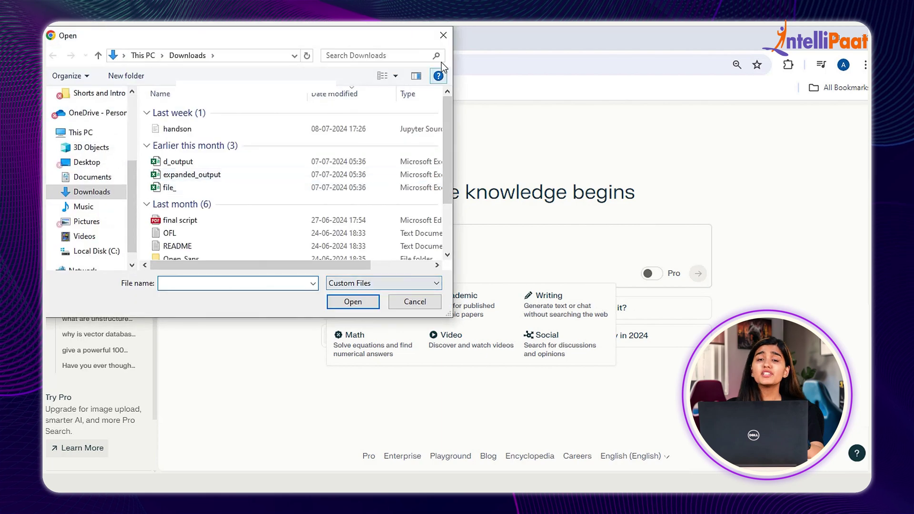
left_click(440, 30)
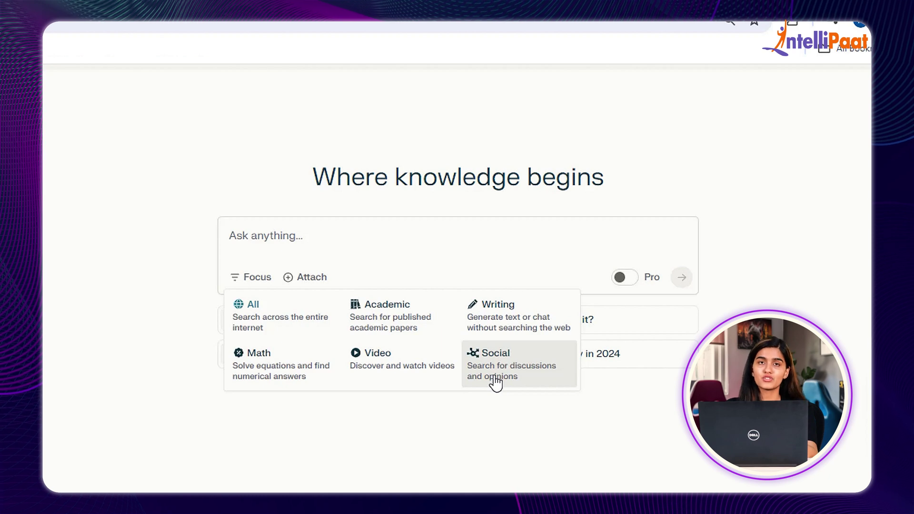
- Check the file-attach picker again without choosing a file, then start a blank new thread
left_click(307, 280)
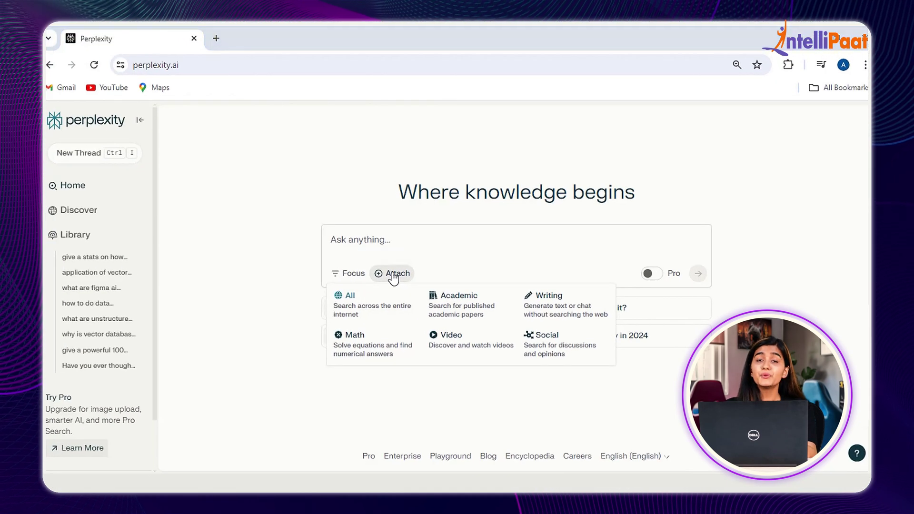
left_click(440, 38)
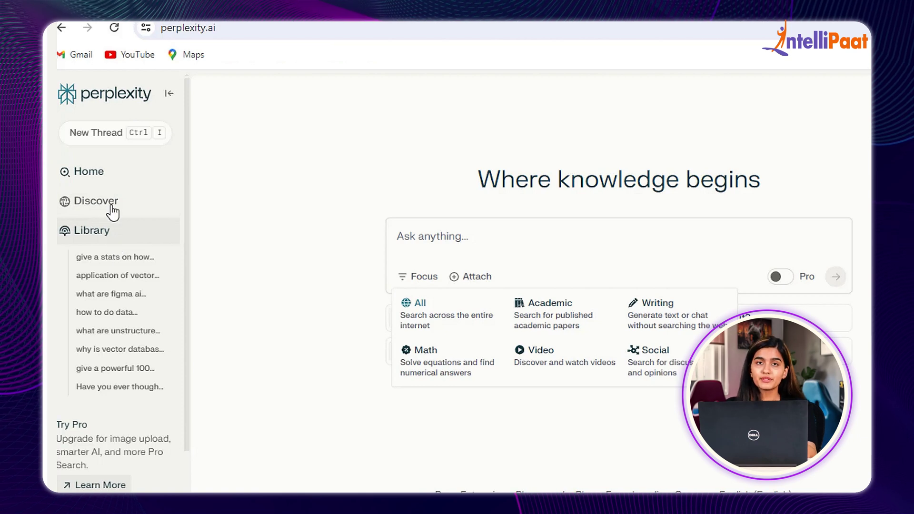
left_click(110, 137)
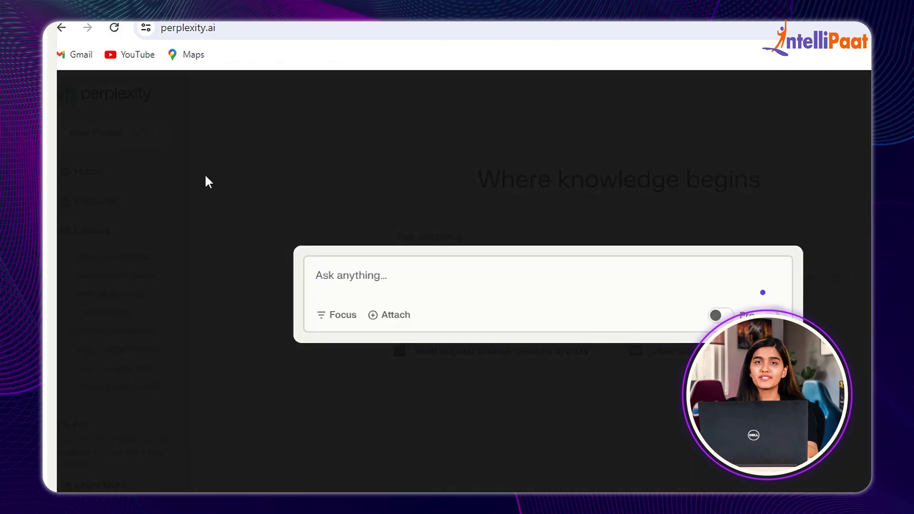
- Dismiss the new-thread box, view the Library's Collections, and begin typing 'what is a lagchain'
left_click(512, 198)
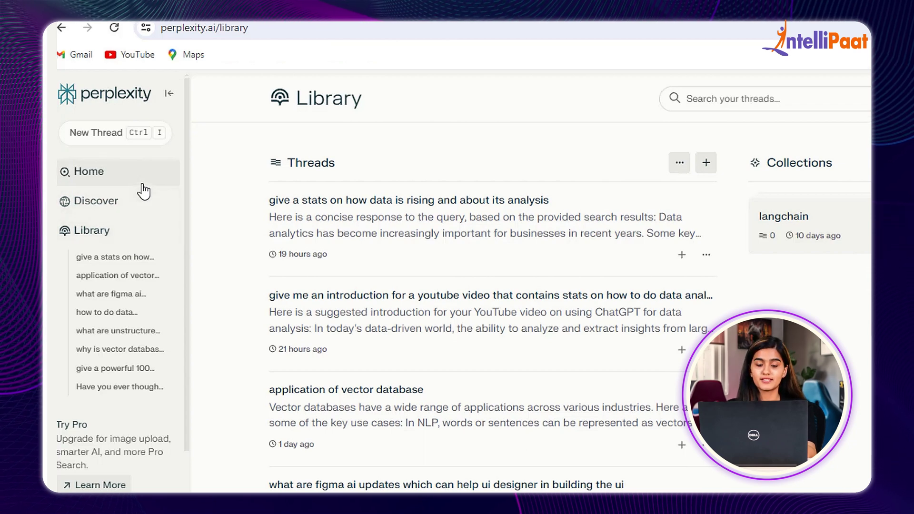
double_click(800, 162)
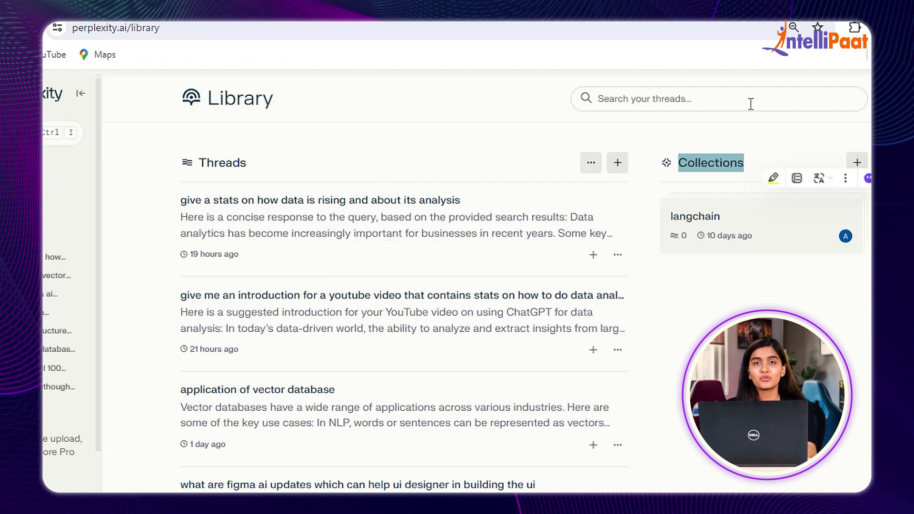
key("ctrl+i")
type("what is a ")
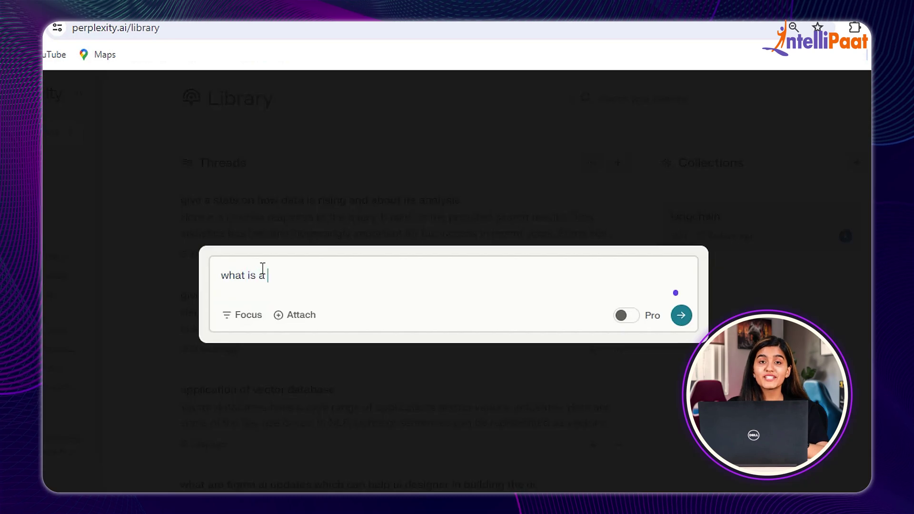
type("lagch")
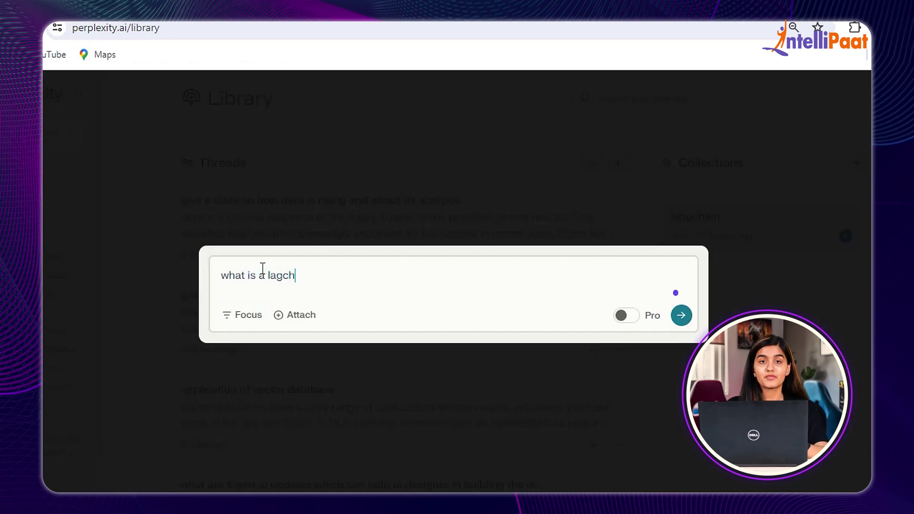
type("ain")
- Submit 'what is a lagchain?' and scroll through the answer and its sources
key("Escape")
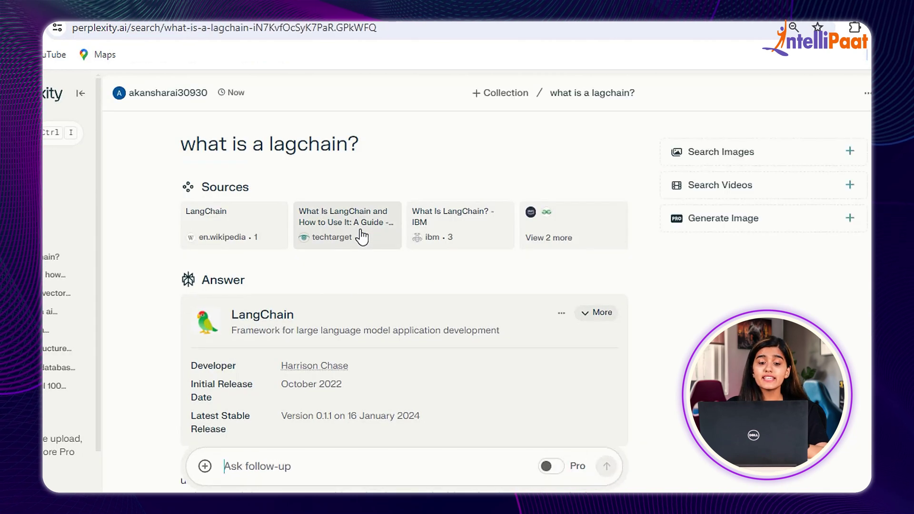
scroll(362, 237, "down", 2)
scroll(362, 237, "up", 2)
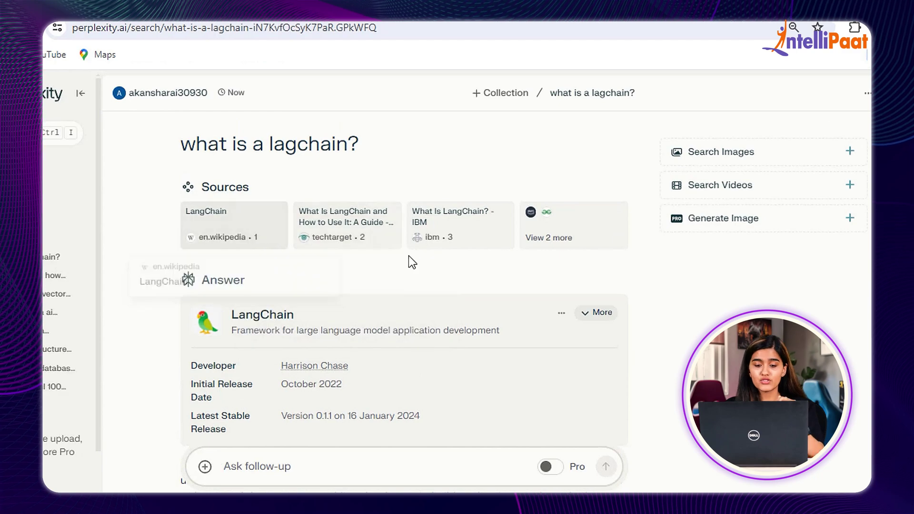
scroll(449, 276, "down", 5)
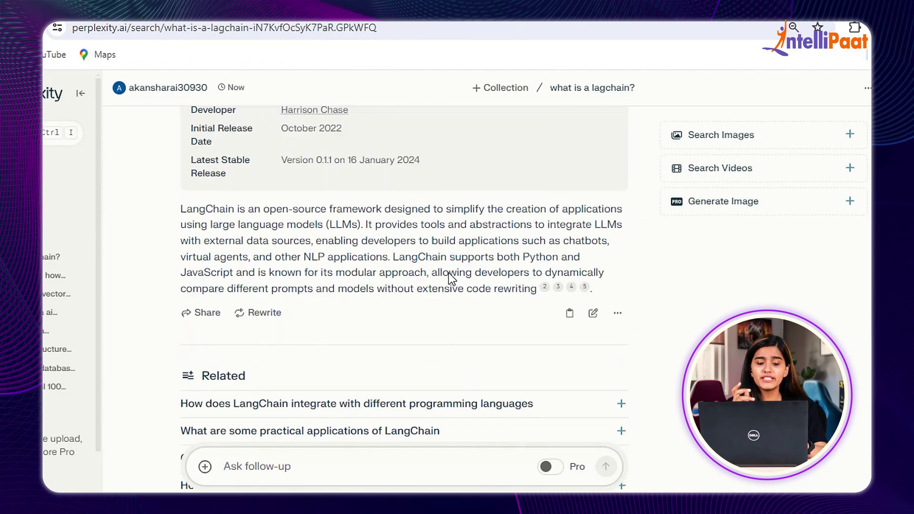
scroll(449, 276, "up", 5)
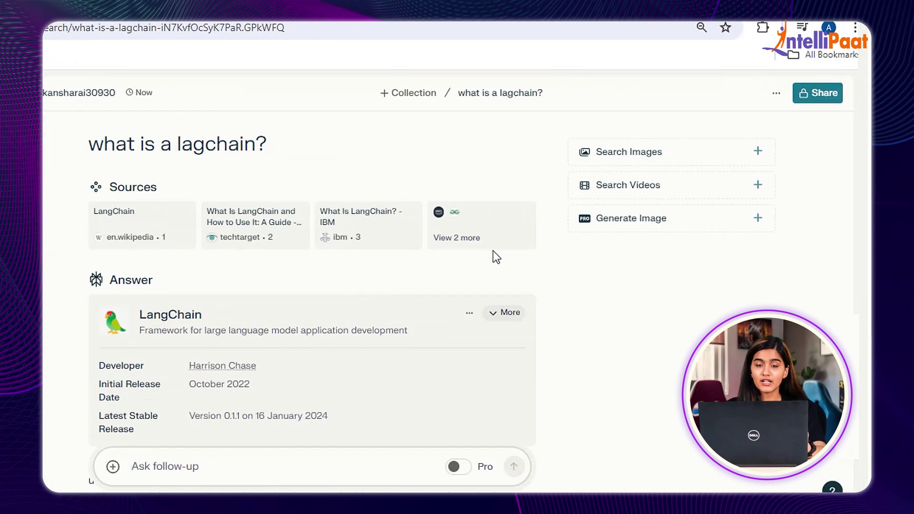
- Load related LangChain videos beside the answer and start the follow-up question
left_click(608, 194)
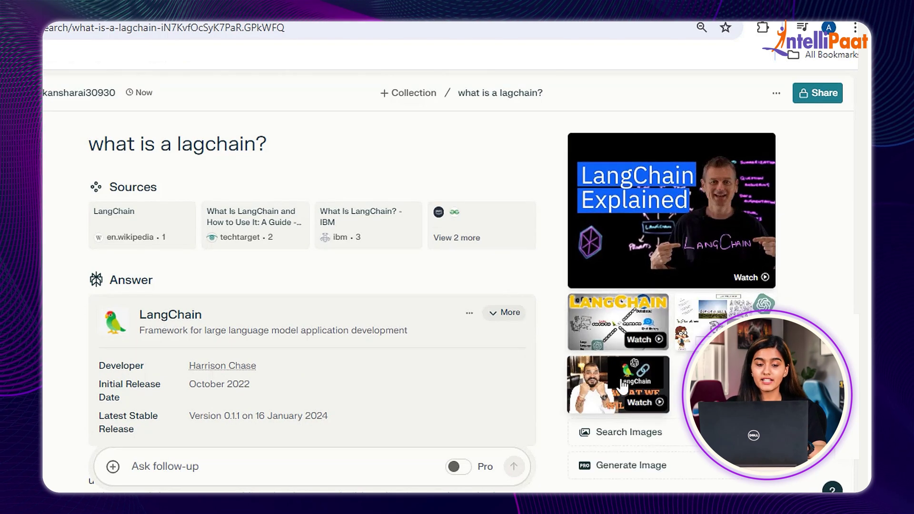
mouse_move(292, 240)
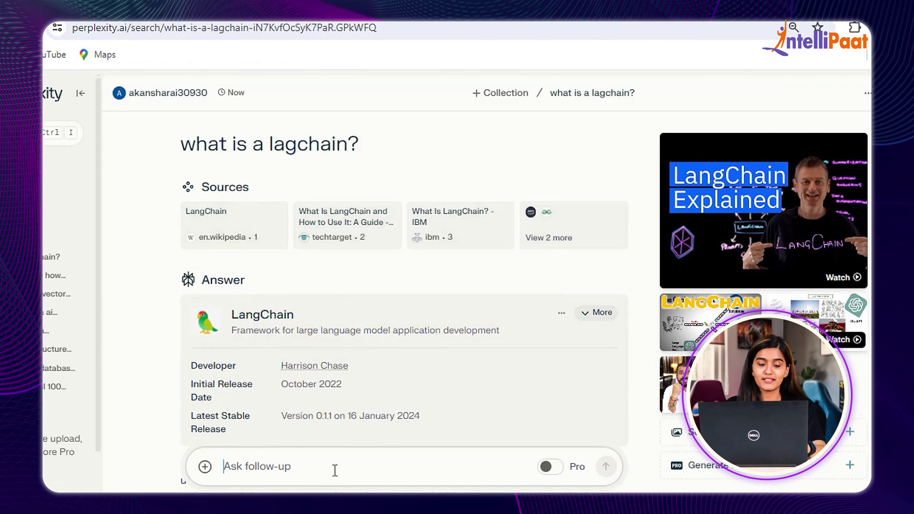
type("h")
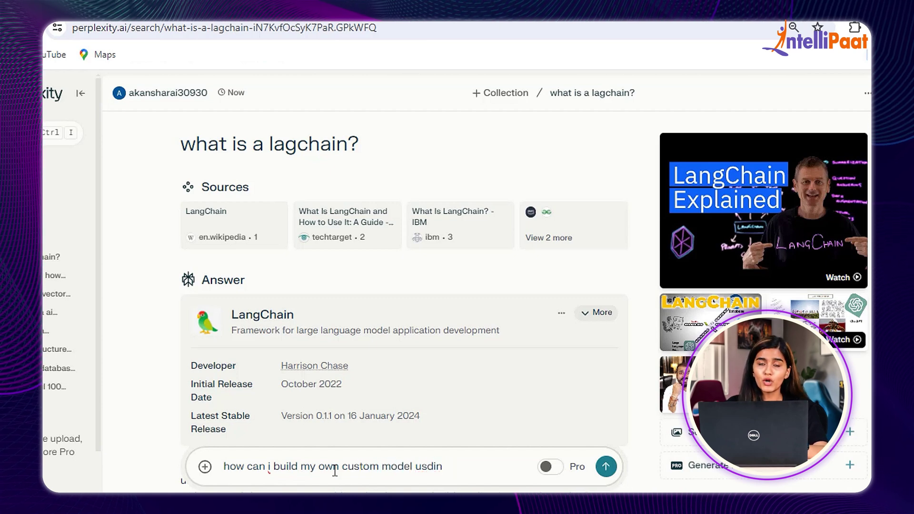
- Finish and submit the follow-up 'how can i build my own custom model using langchain?'
type("gchain?")
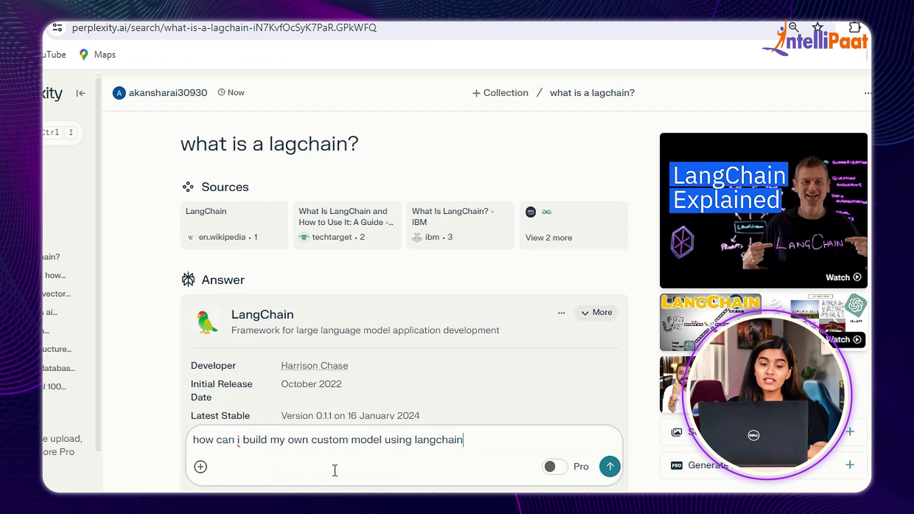
left_click(606, 466)
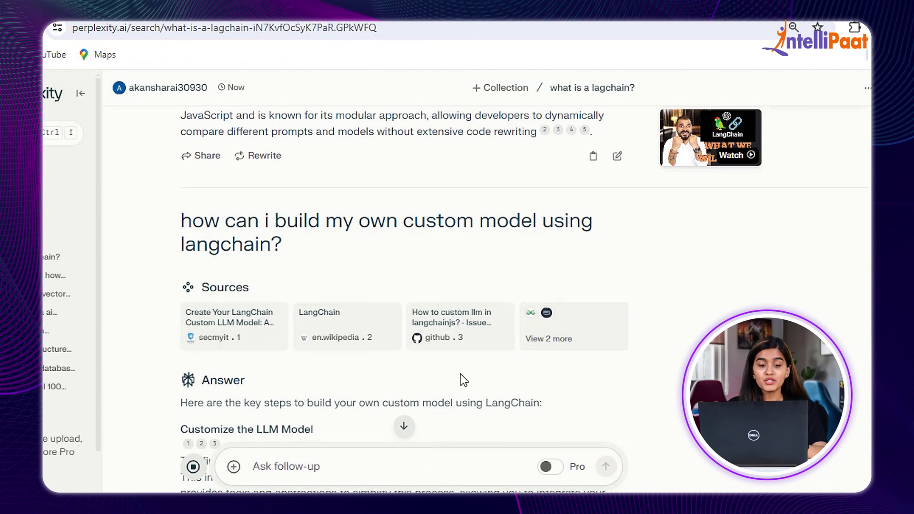
- File the thread into a new 'langchain' collection described 'build your own llm model' and open it
left_click(493, 98)
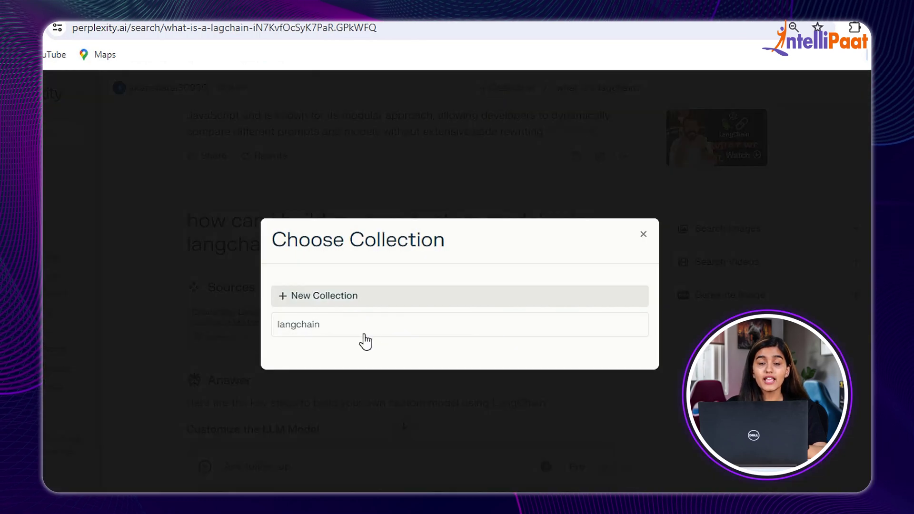
left_click(341, 297)
left_click(327, 185)
type("langchain")
left_click(307, 315)
type("build your own llm model")
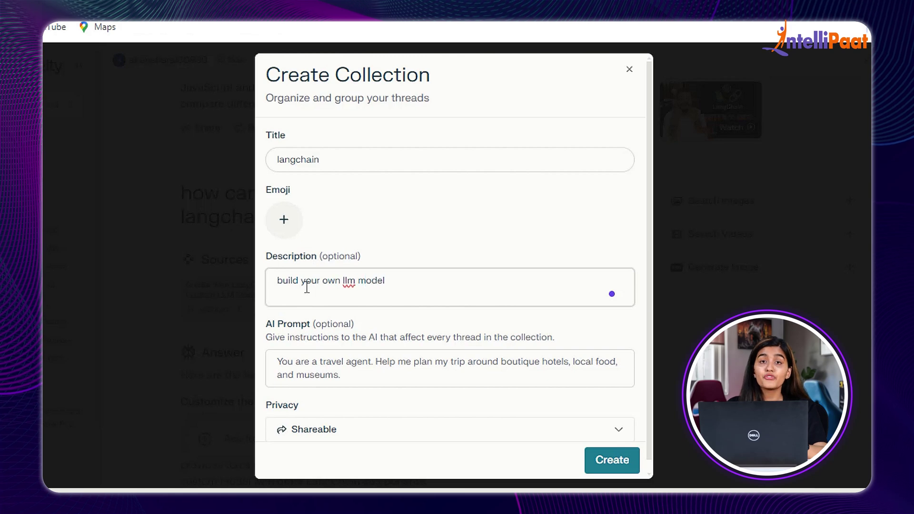
left_click(605, 470)
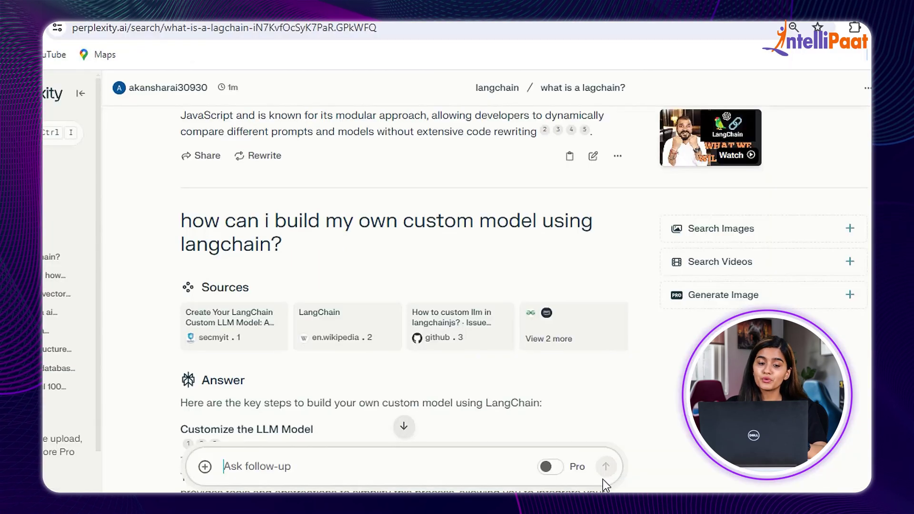
left_click(496, 88)
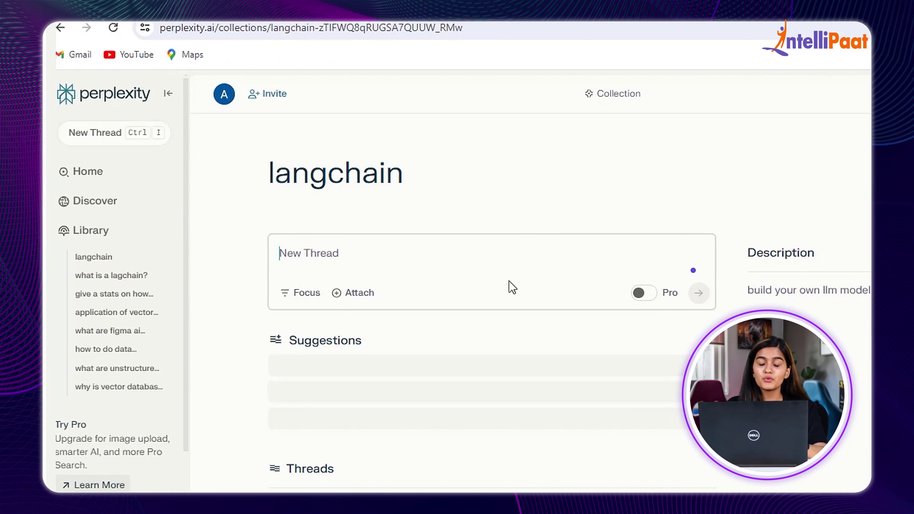
- Start a new thread from the collection asking 'what makes langchain unique?'
left_click(91, 136)
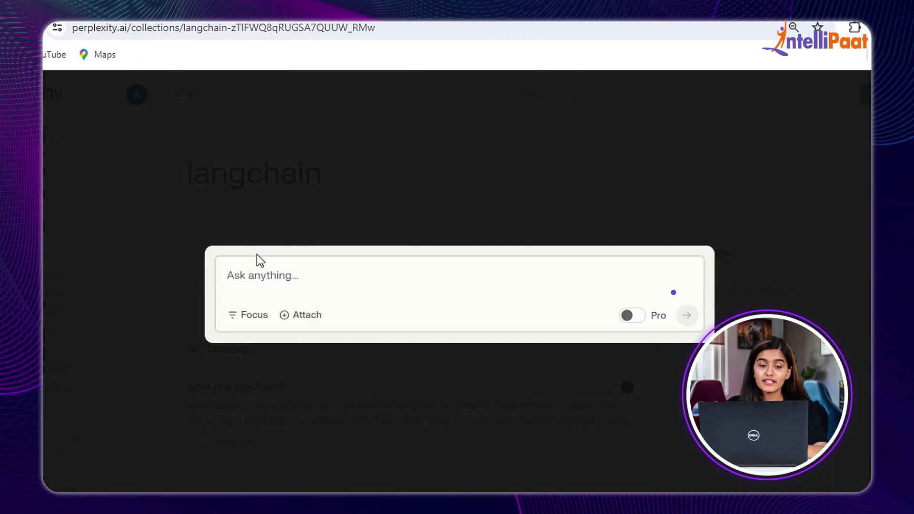
type("what makes langchain unique?")
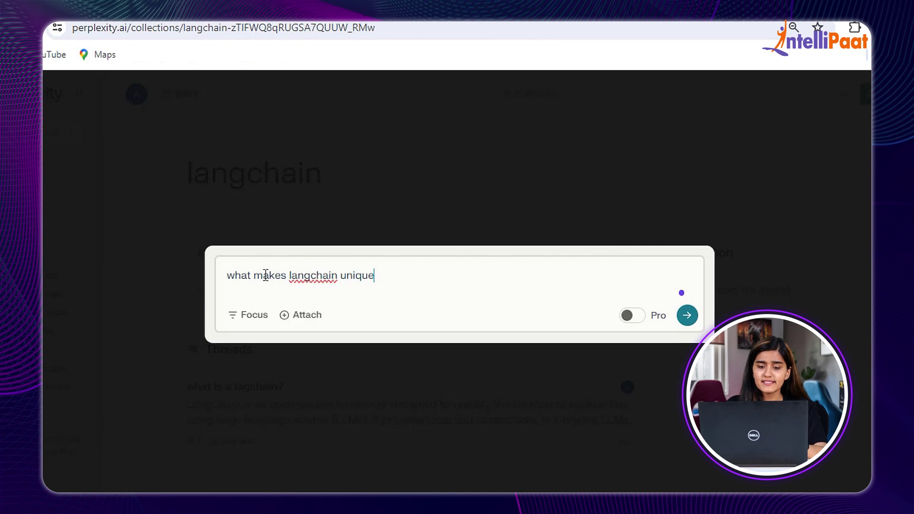
key("Return")
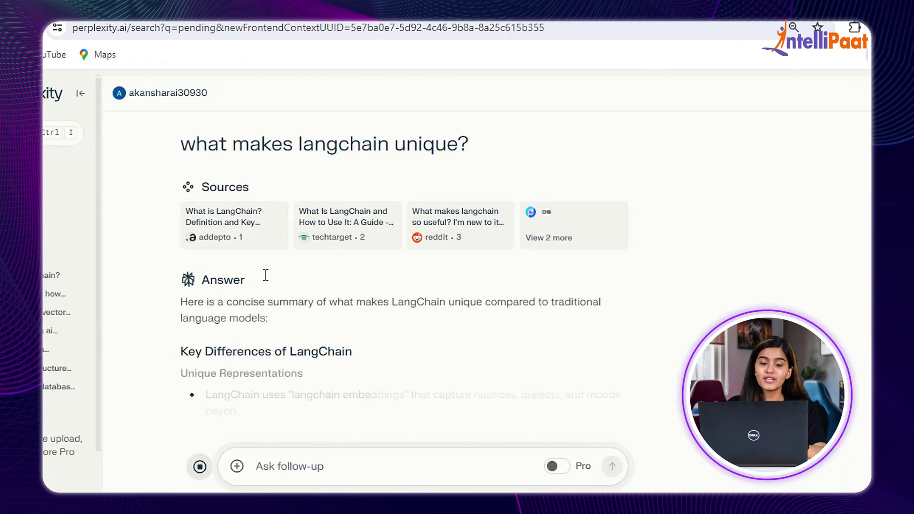